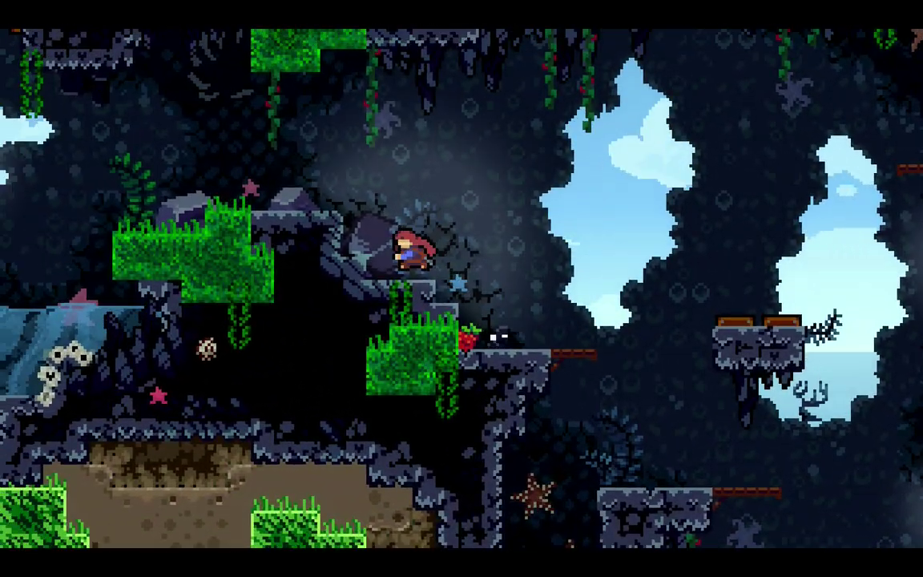
key("Left")
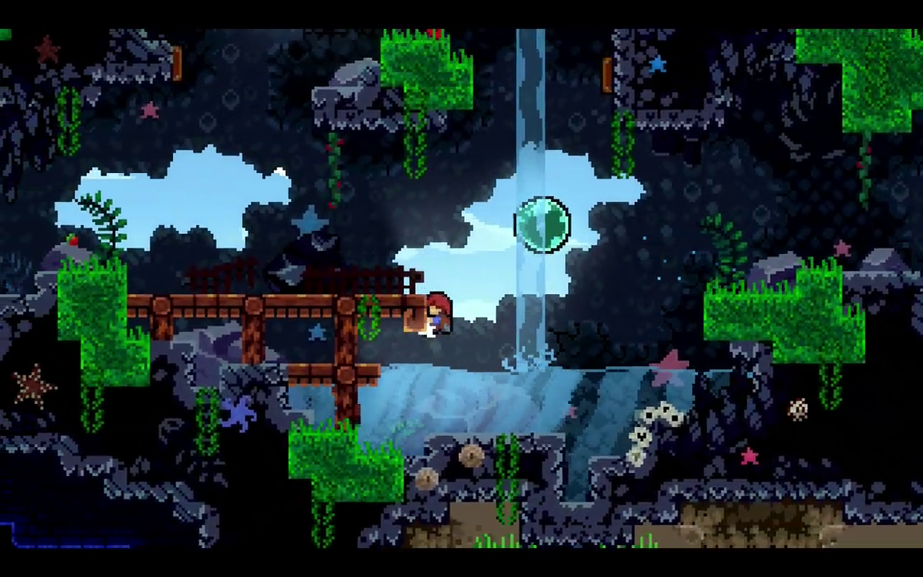
key("Left")
key("x")
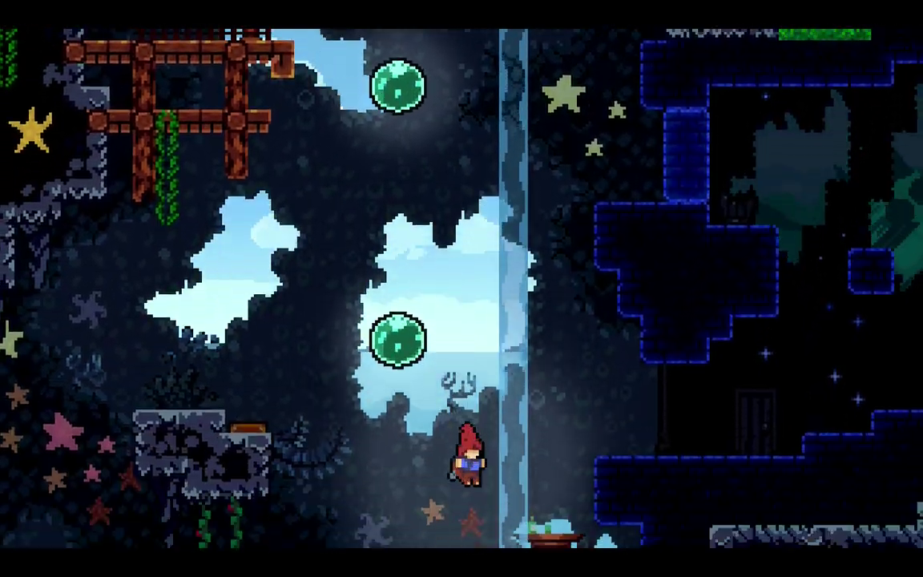
key("Right")
key("Right")
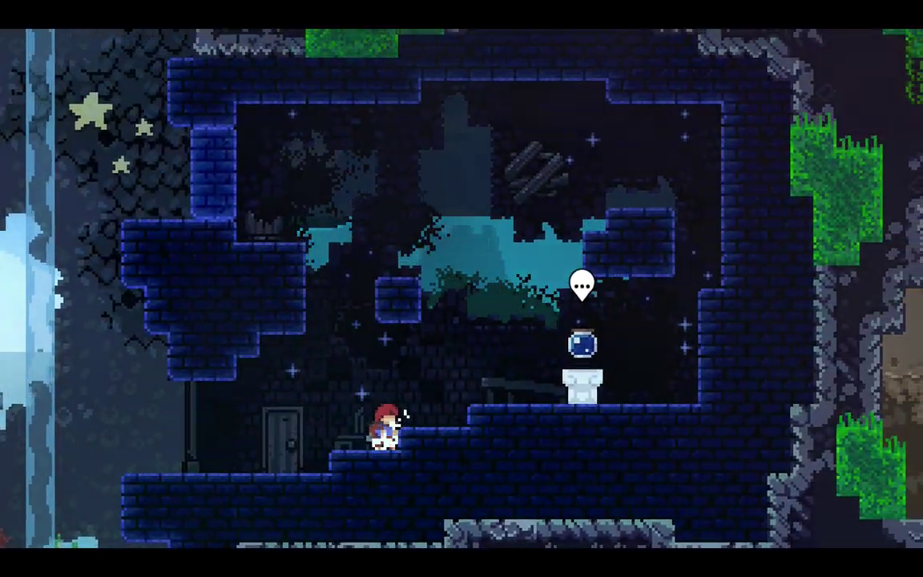
key("Left")
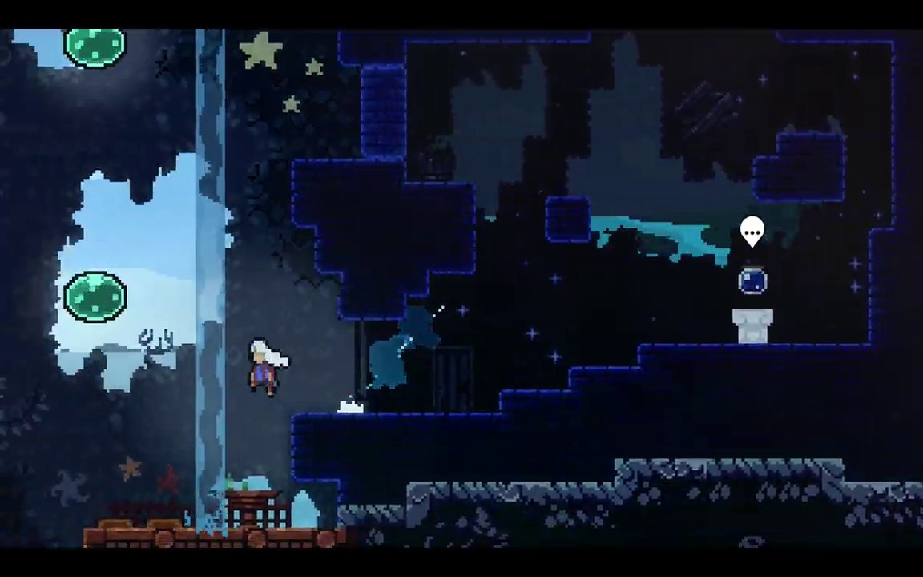
key("Right")
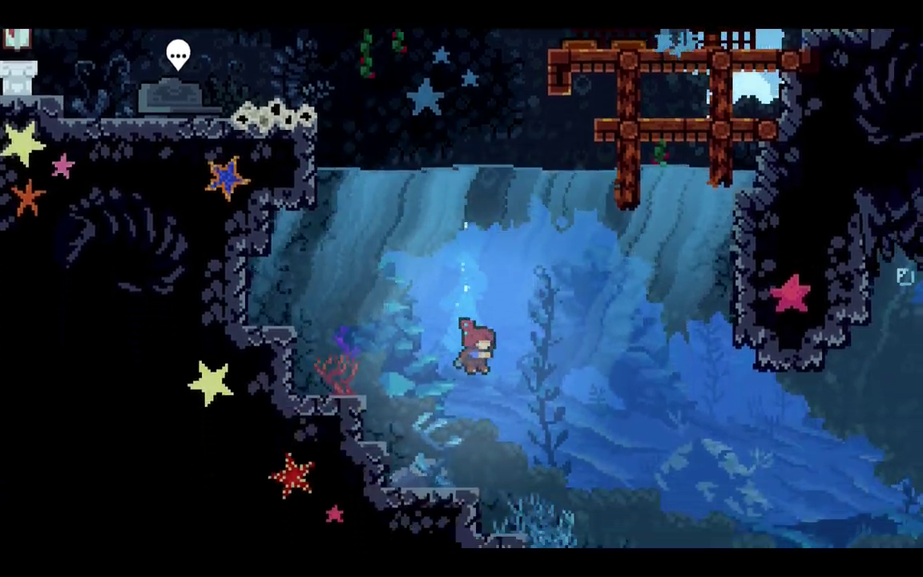
key("Right")
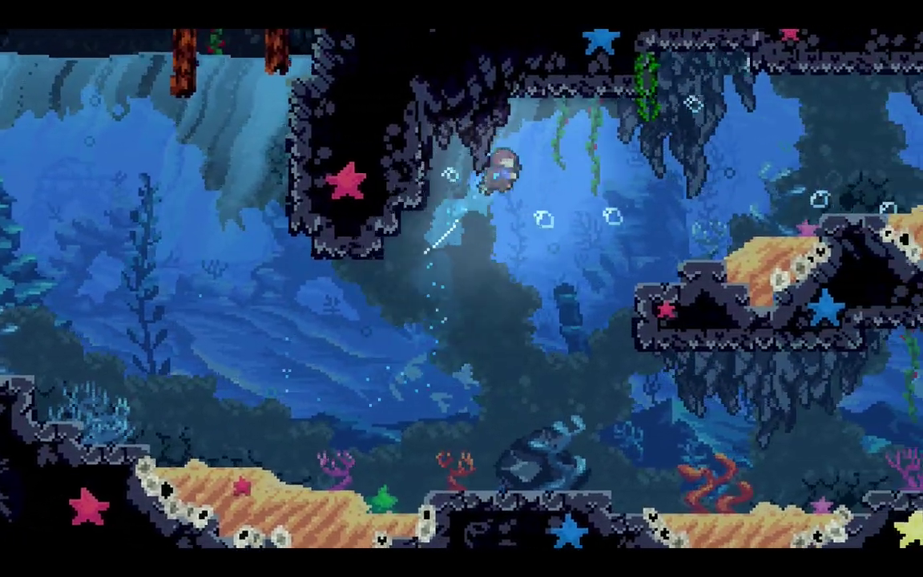
key("Right")
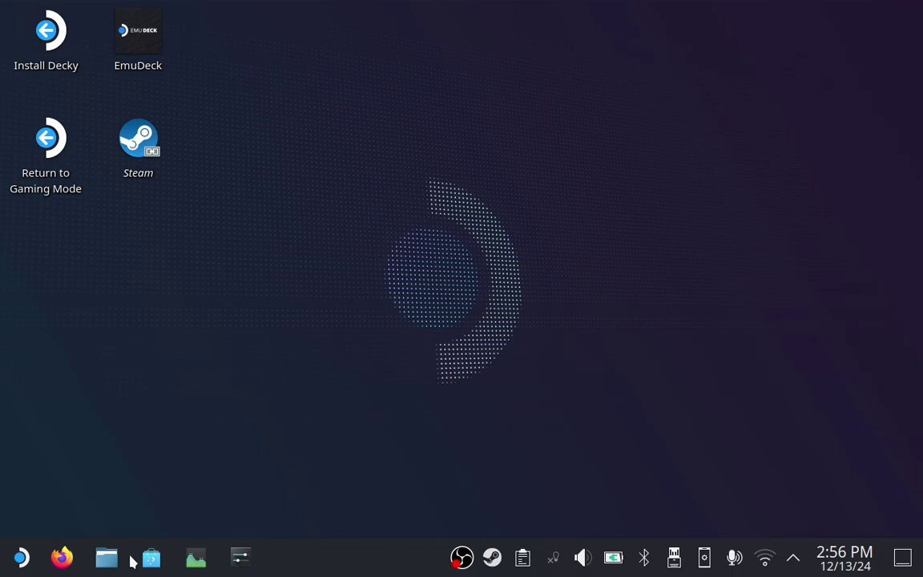
Step: Find the Discover software center among the installed applications and launch it
left_click(22, 558)
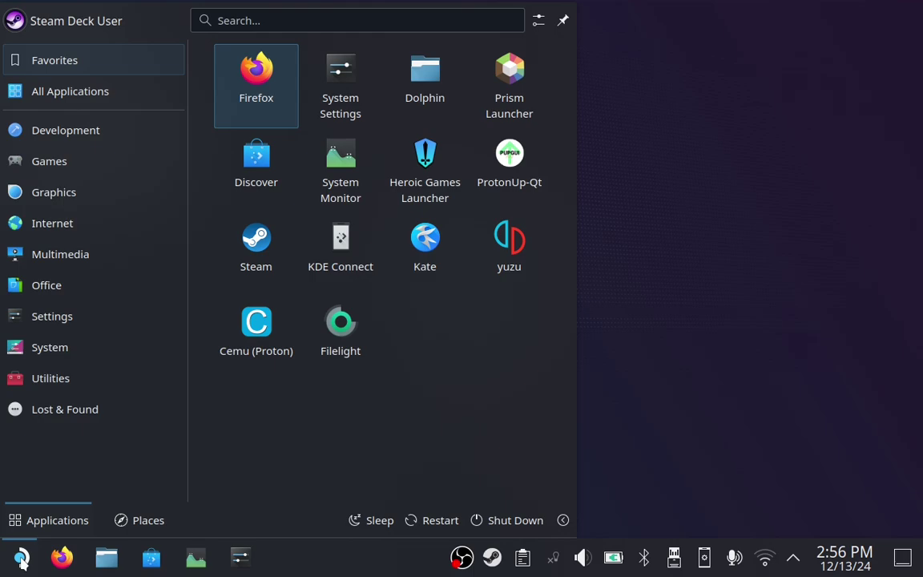
type("discove")
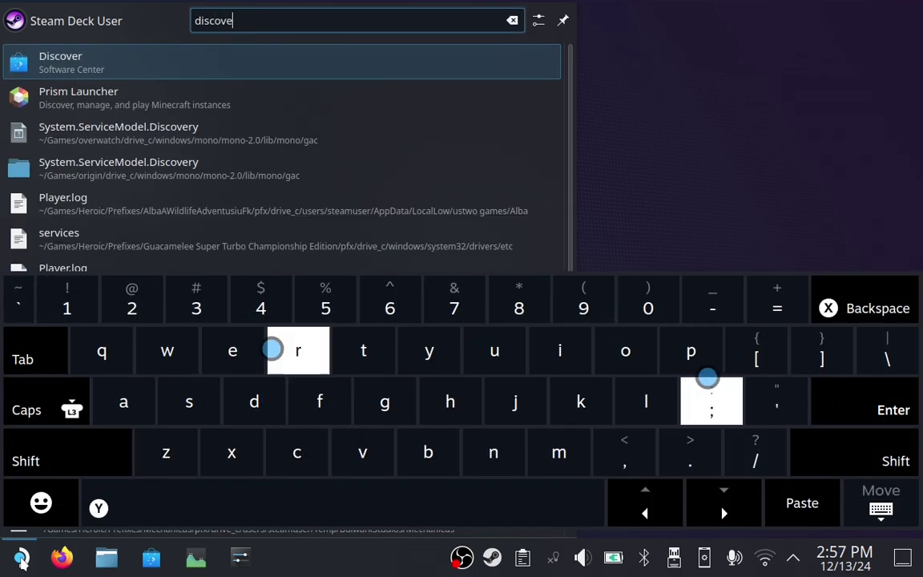
key("Return")
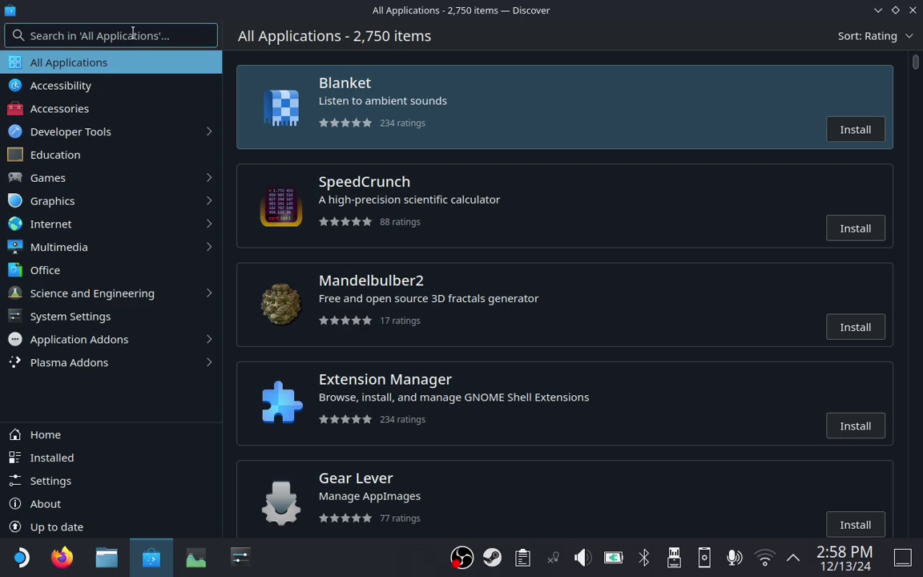
Step: Search all applications for "olympus" and install the Olympus Celeste mod manager
left_click(132, 36)
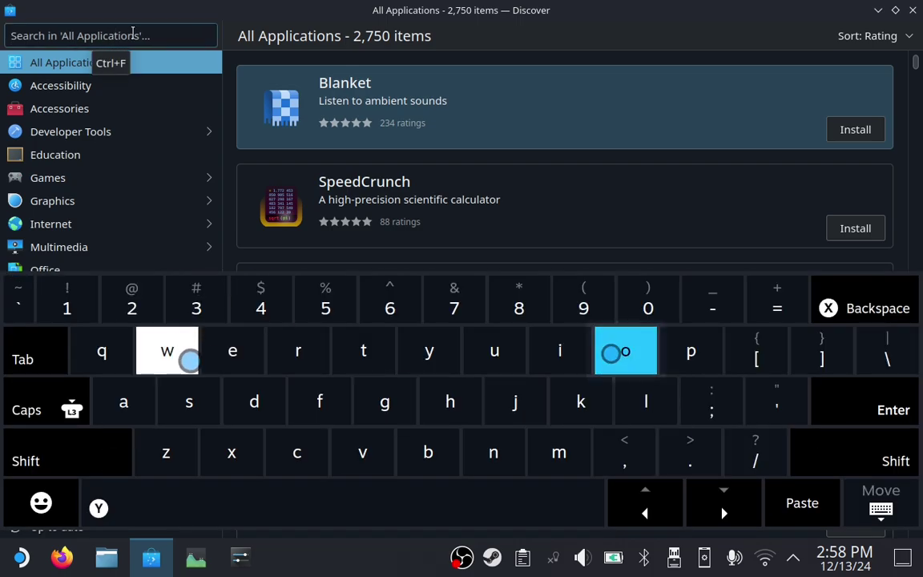
type("olympus")
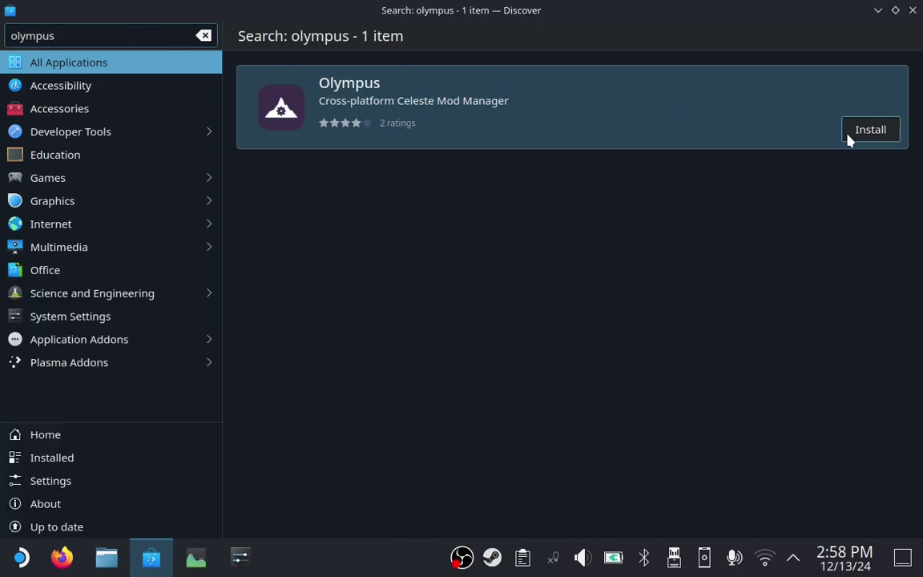
left_click(871, 130)
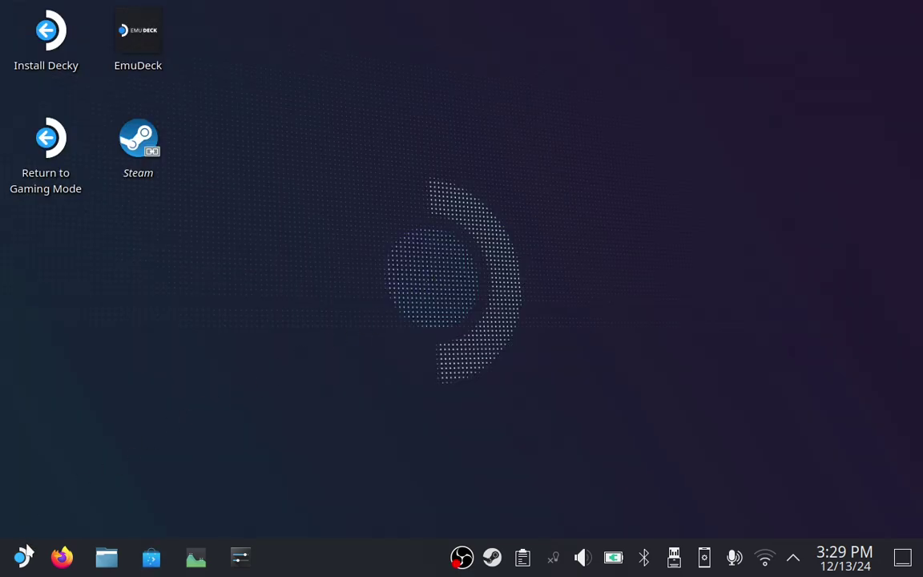
Step: Search the installed applications for "olympus" and launch Olympus
left_click(23, 555)
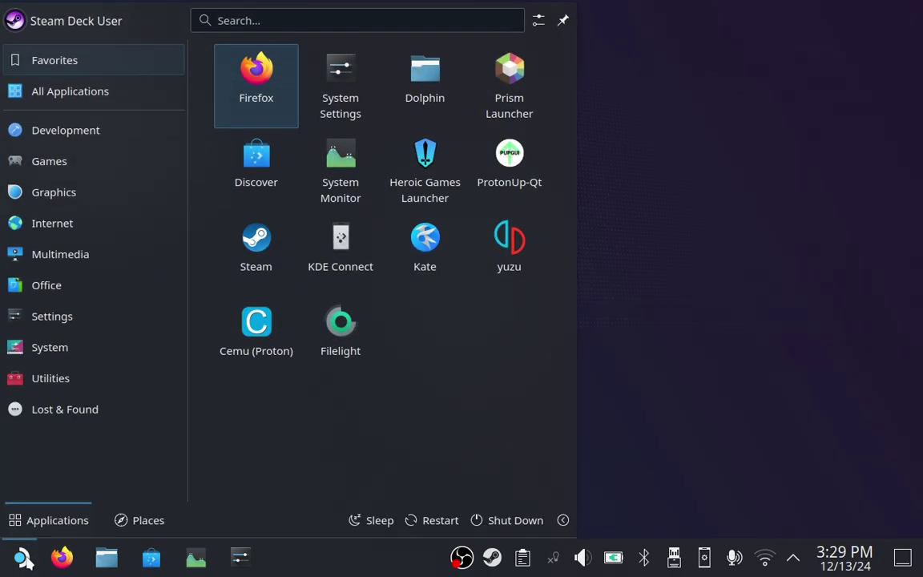
type("olympus")
key("Return")
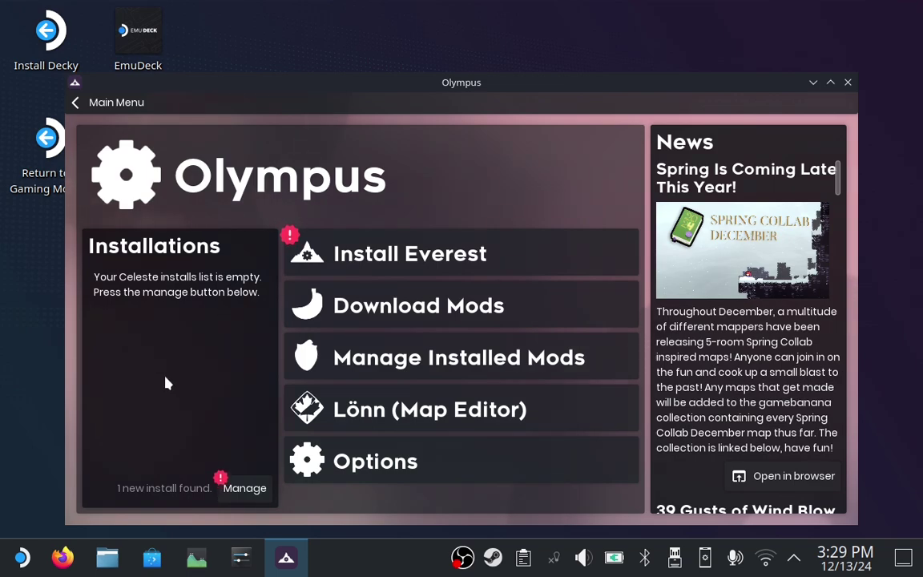
Step: Add the automatically found Steam installation of Celeste to the managed installations and return to the main screen
left_click(245, 488)
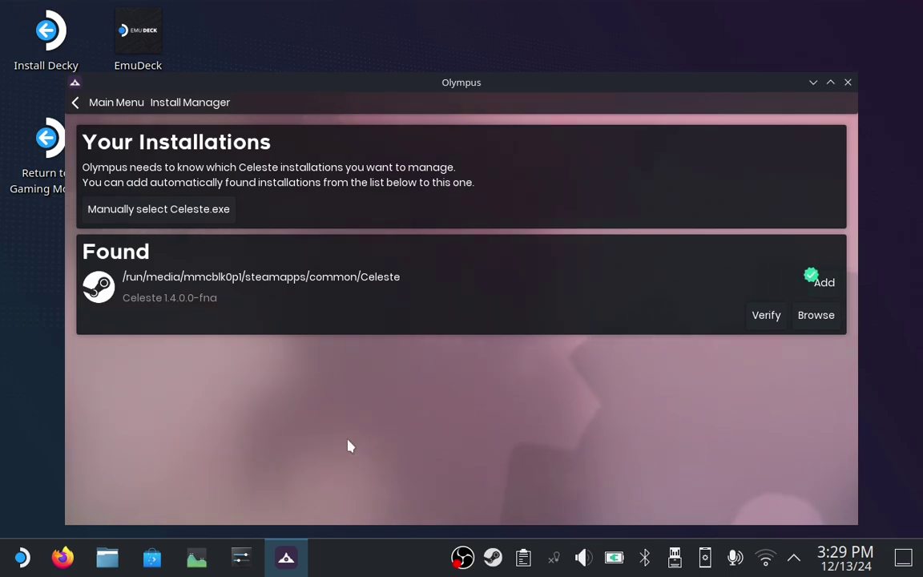
left_click(825, 284)
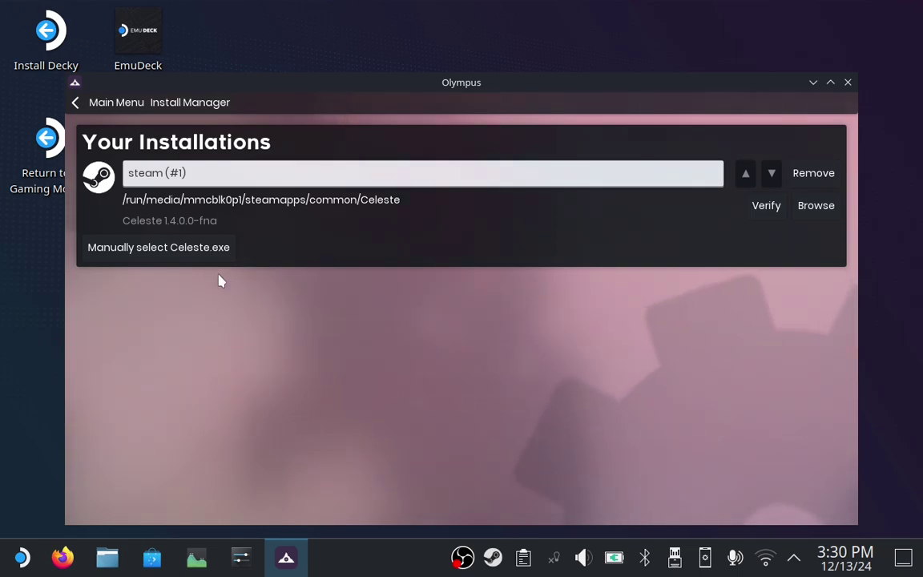
left_click(78, 104)
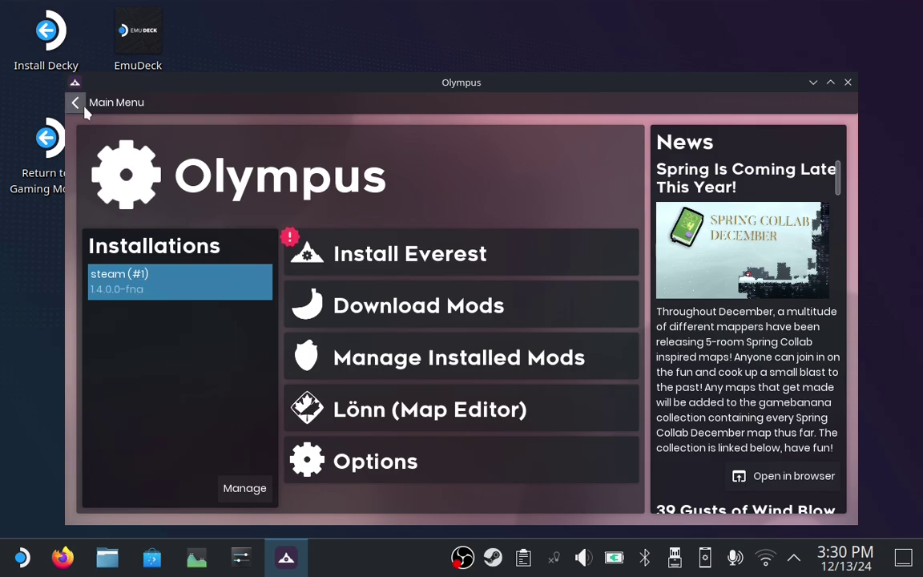
Step: Install Everest version 5105 (stable) on the Steam installation of Celeste, finish the installer and close Olympus
left_click(433, 267)
left_click(380, 269)
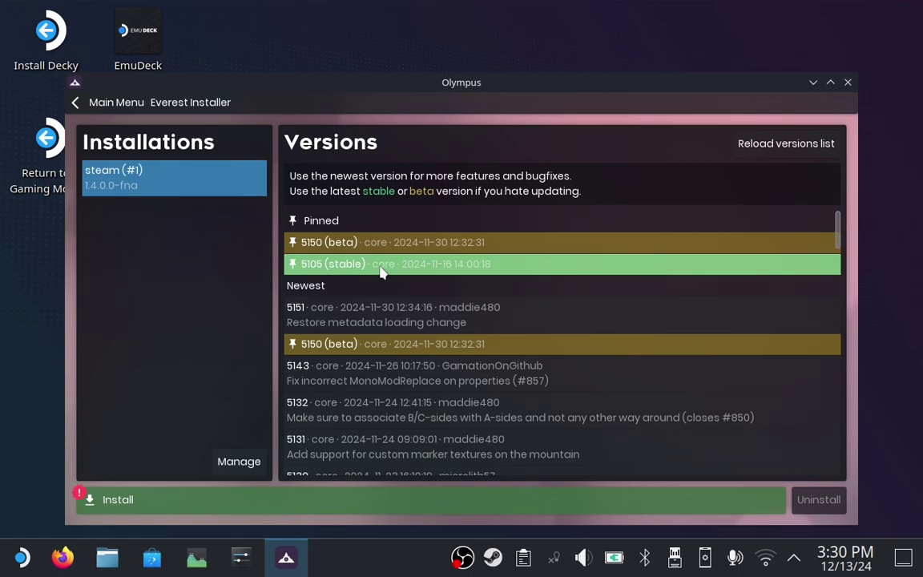
left_click(324, 502)
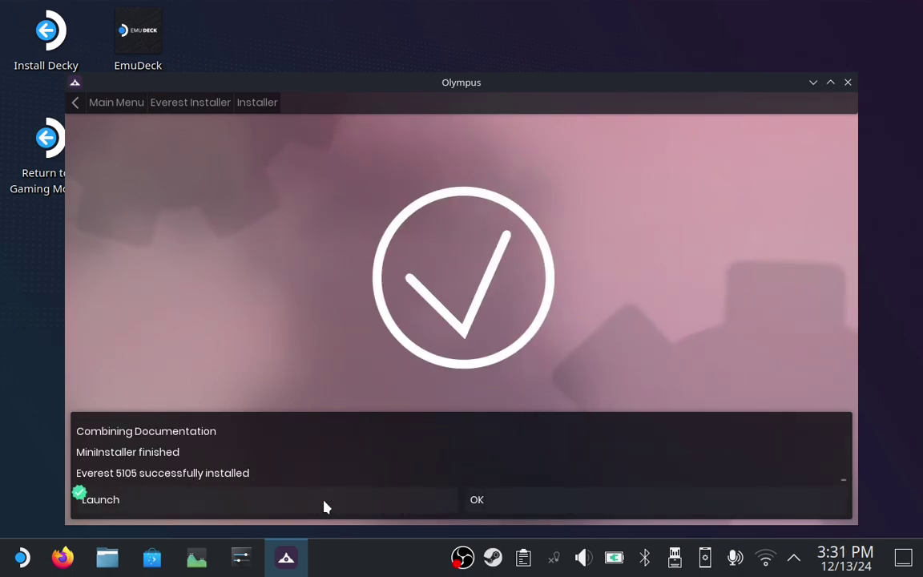
left_click(527, 501)
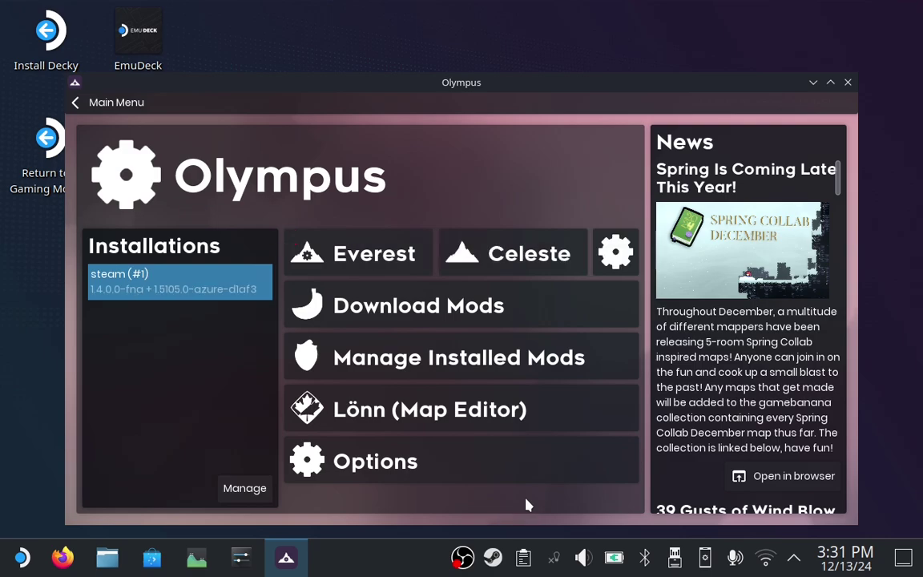
left_click(848, 84)
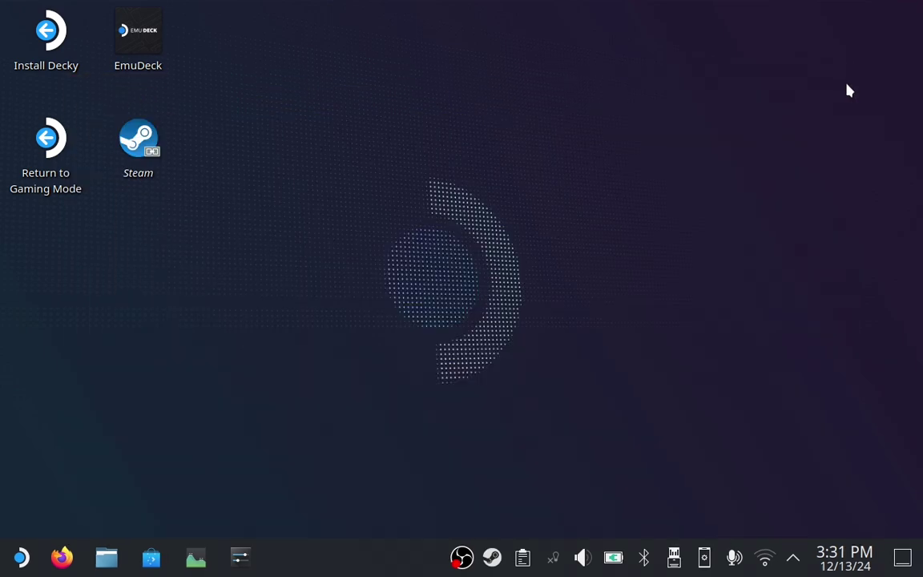
Step: Open the bookmarked Strawberry Jam Collab page on GameBanana in Firefox and go to its Files section
left_click(81, 565)
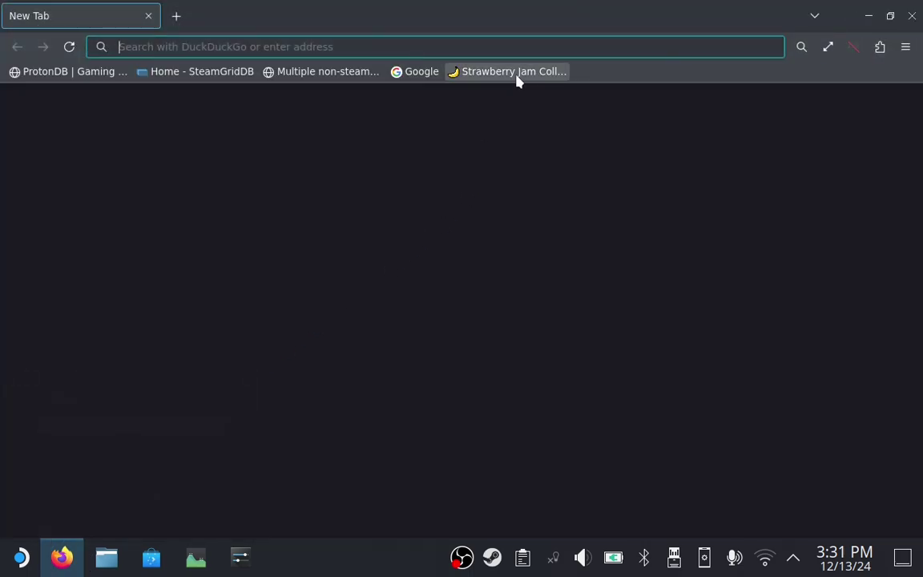
left_click(517, 75)
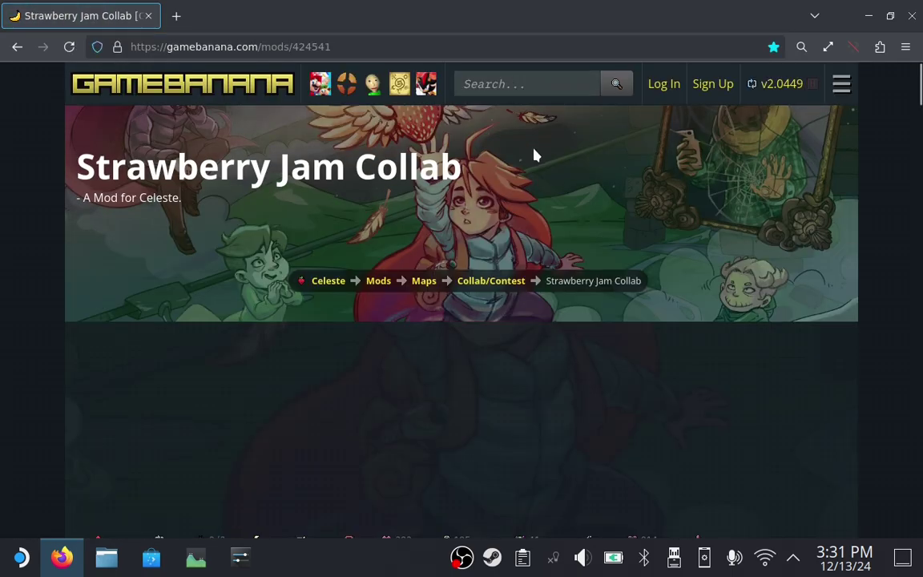
scroll(536, 155, "down", 15)
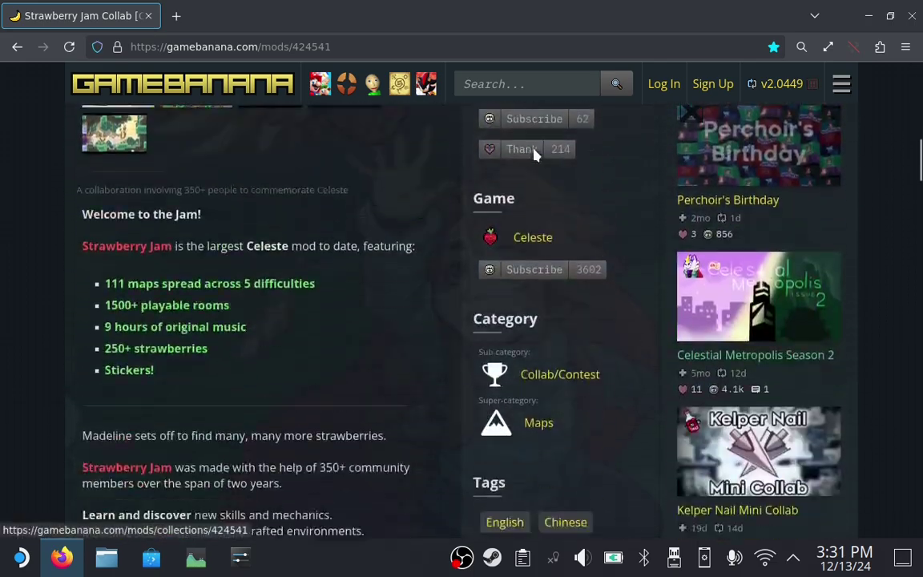
scroll(535, 154, "down", 20)
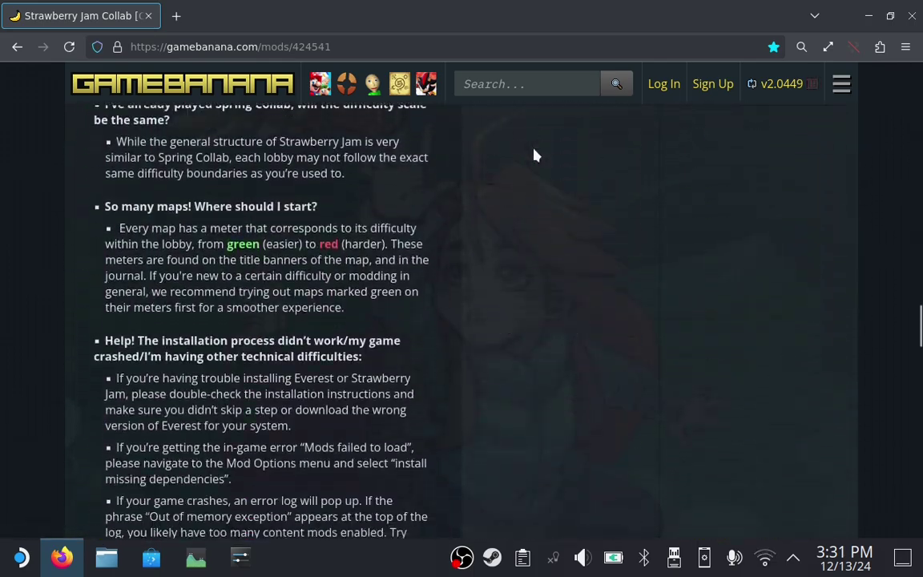
scroll(535, 155, "down", 3)
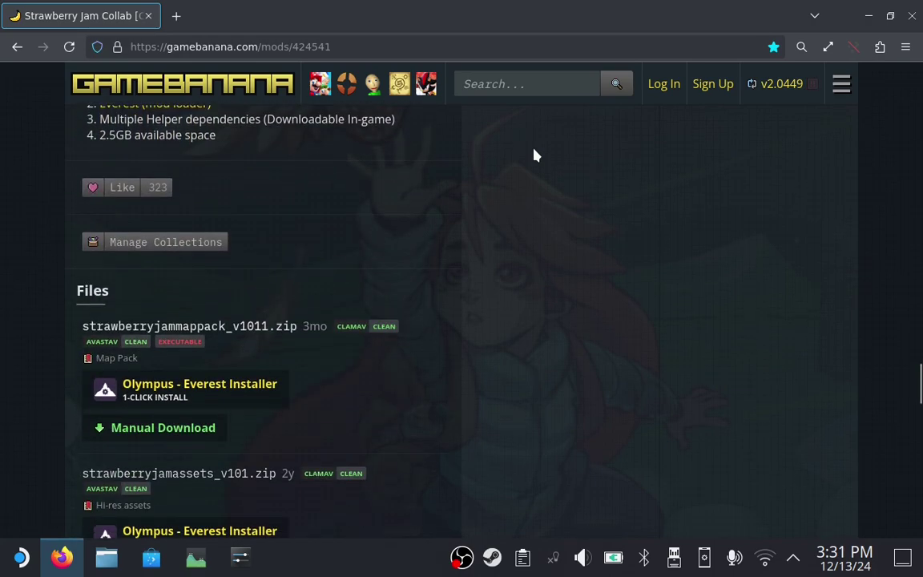
Step: Install strawberryjammappack_v1011.zip with the Olympus 1-click installer, allowing the everest link to open, and close both Olympus and the browser
left_click(200, 389)
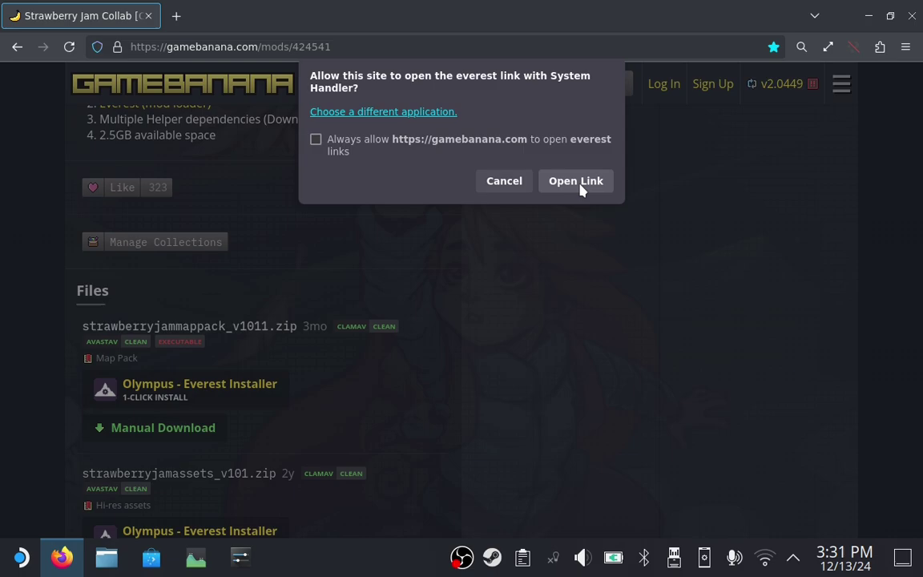
left_click(575, 182)
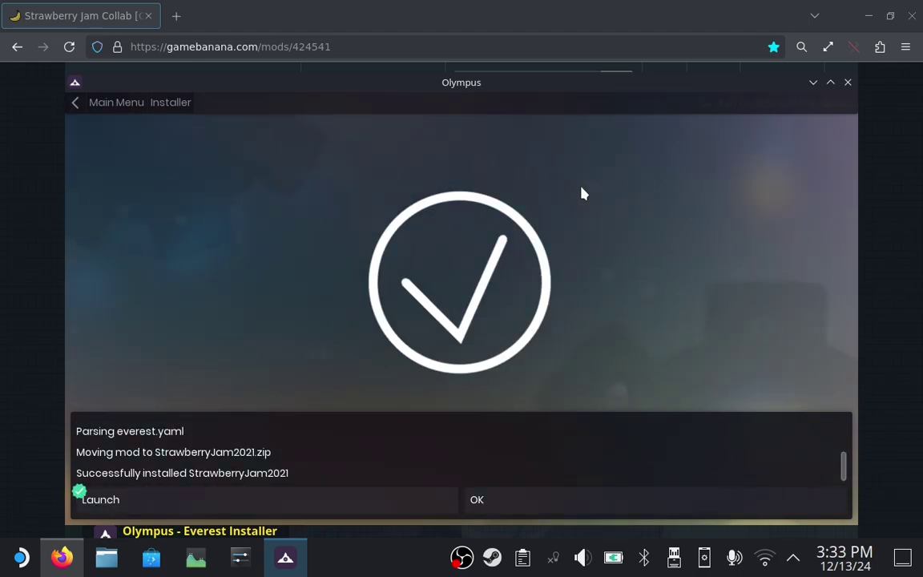
left_click(847, 83)
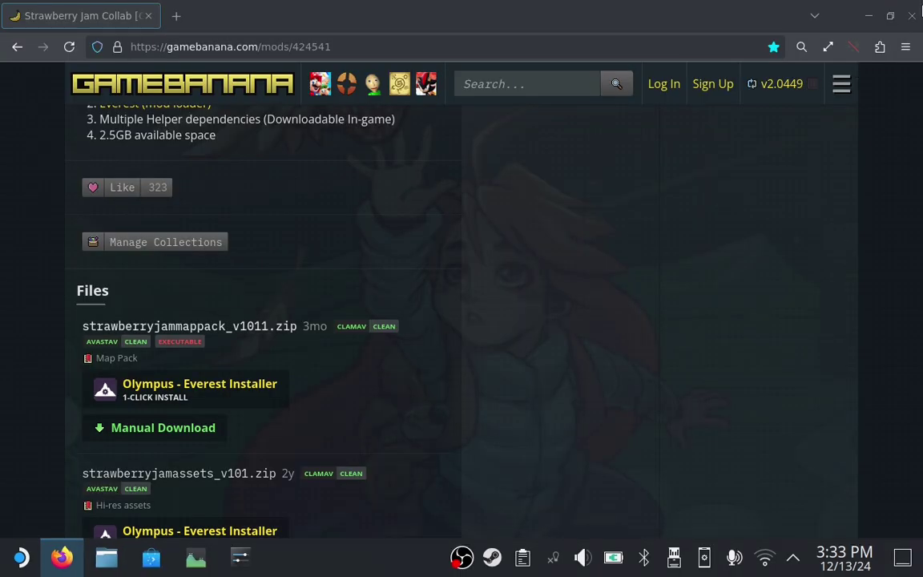
left_click(910, 18)
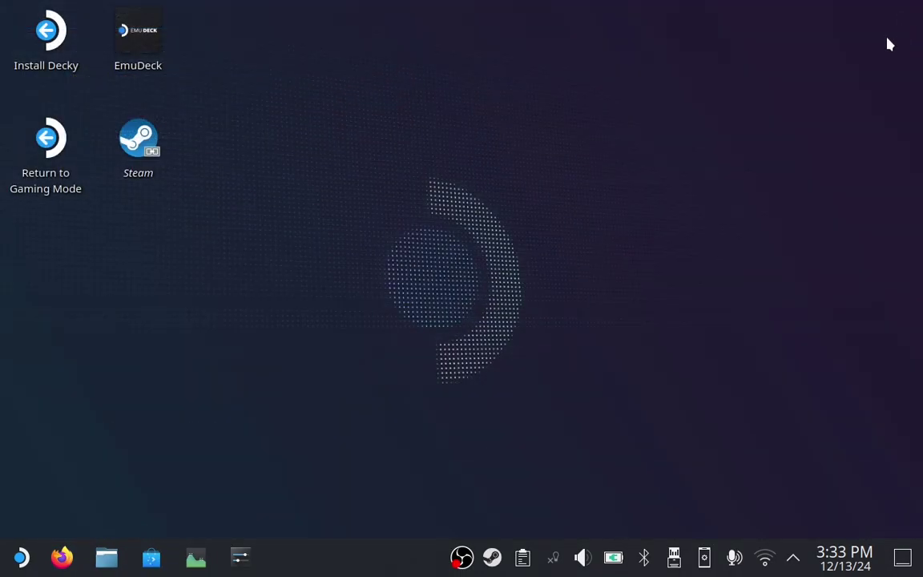
Step: Launch Celeste through Steam and let it load to the title screen
right_click(492, 559)
left_click(552, 286)
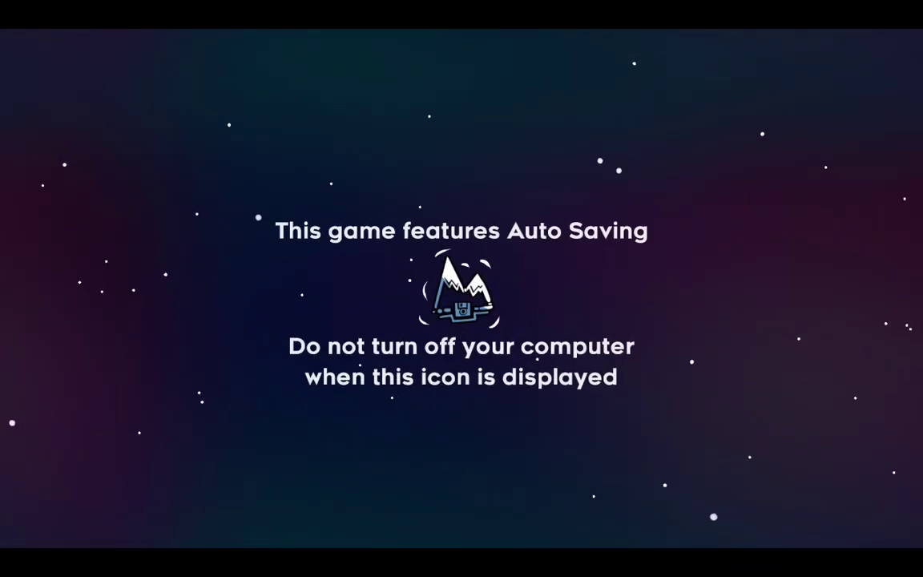
key("Down")
key("Down")
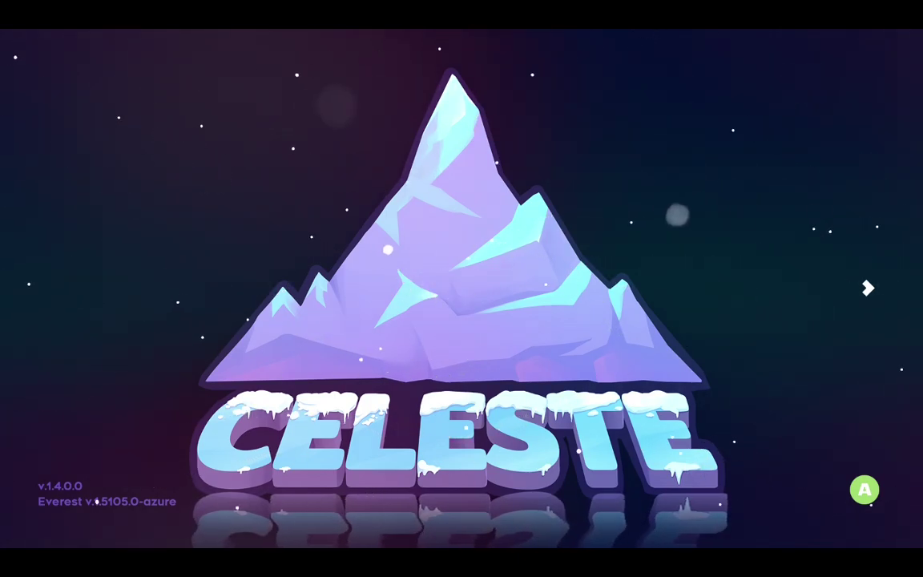
Step: Enter the main menu, look over the Everest settings in Mod Options and return to the main menu
key("c")
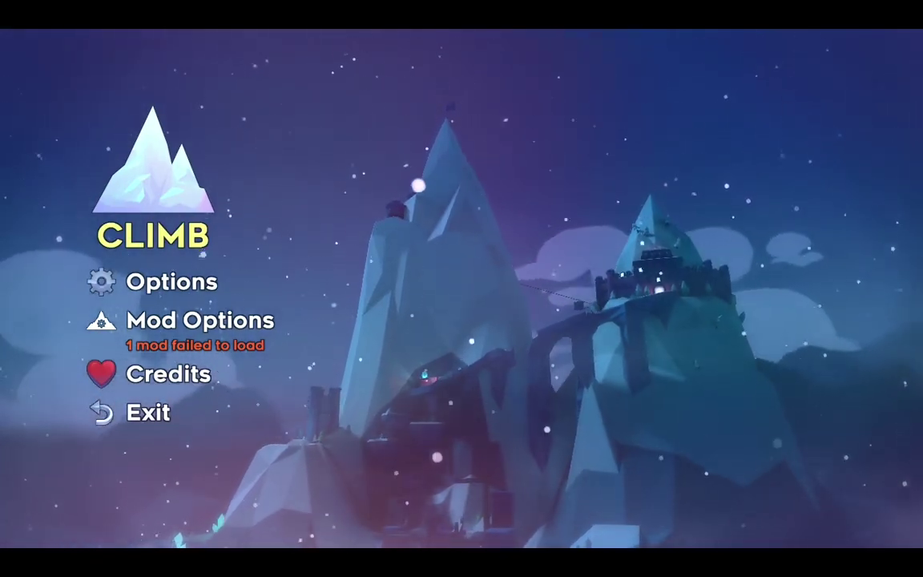
key("Down")
key("Down")
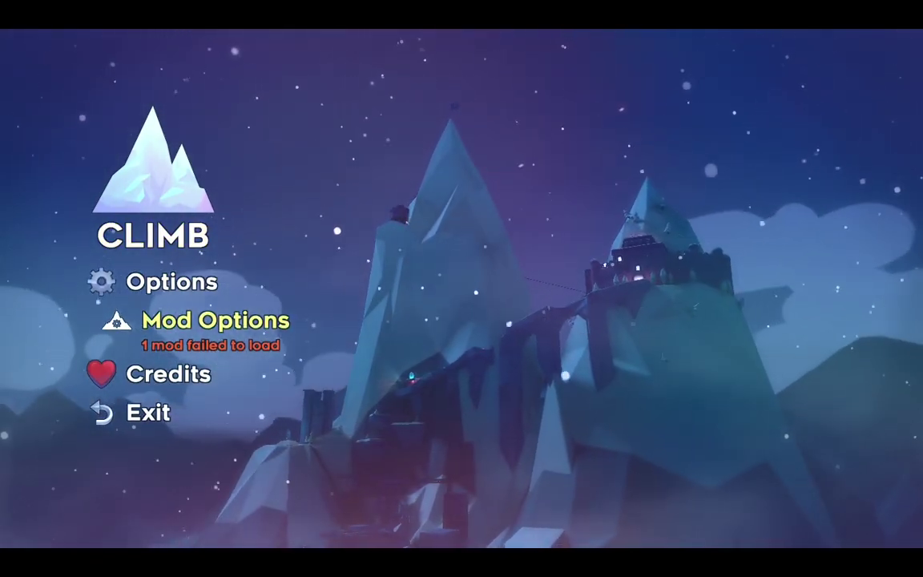
key("c")
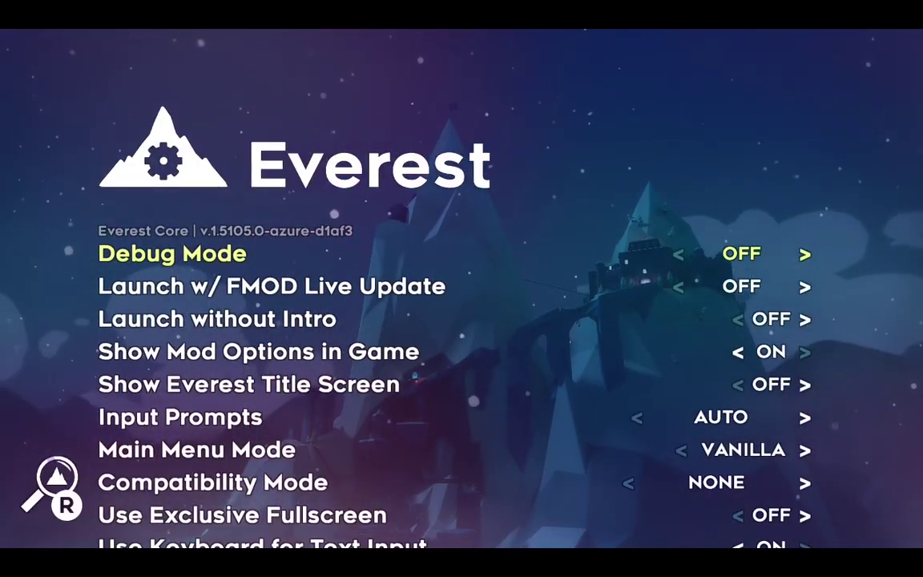
key("Escape")
Step: Start climbing on a new save file with the starting campaign set to Strawberry Jam Collab
key("Up")
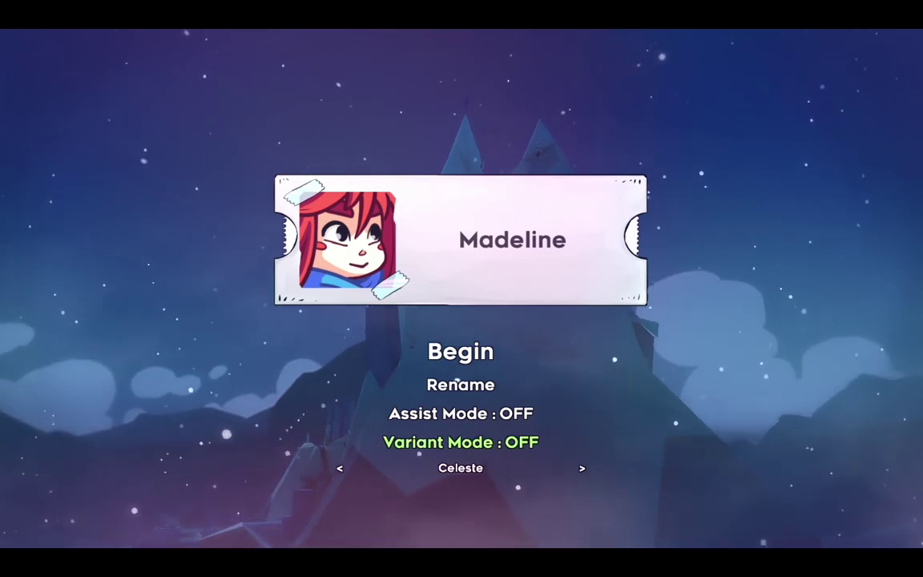
key("Right")
key("Right")
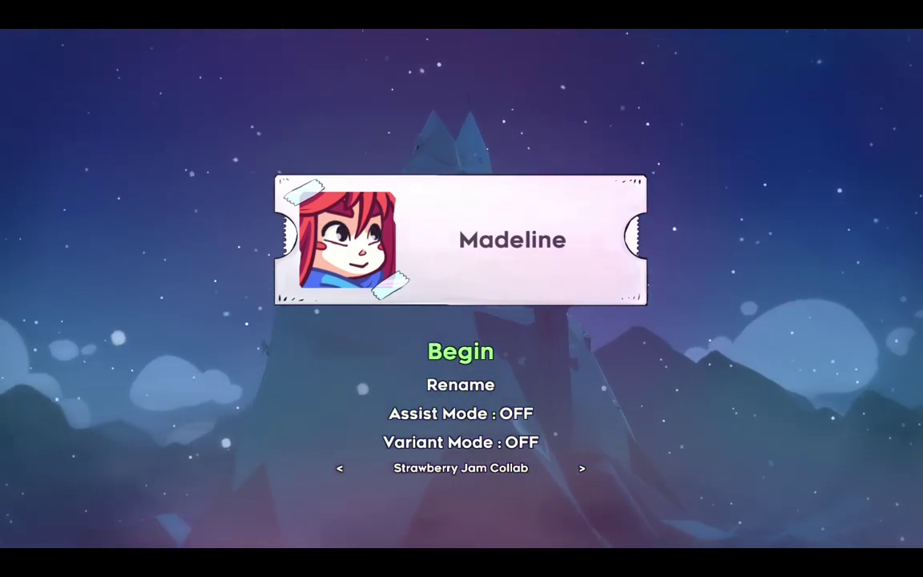
key("c")
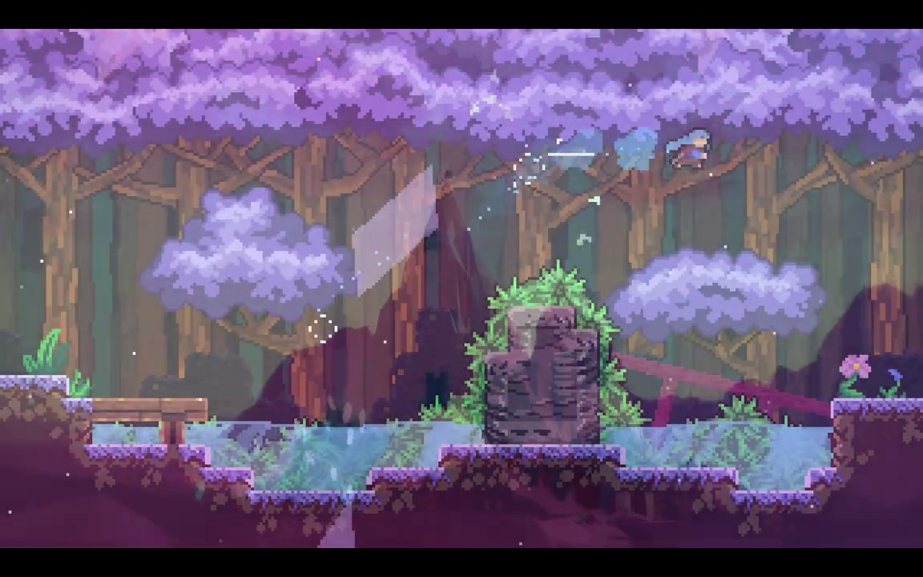
Step: Move the character through the forest area, running, jumping and dashing to the small wooden ledge above the water
key("Right")
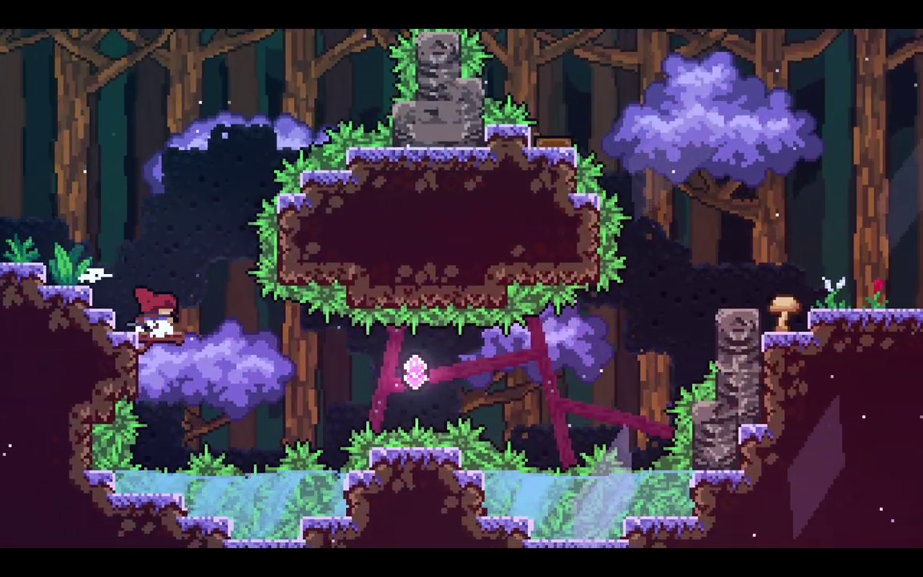
key("Left")
key("Right")
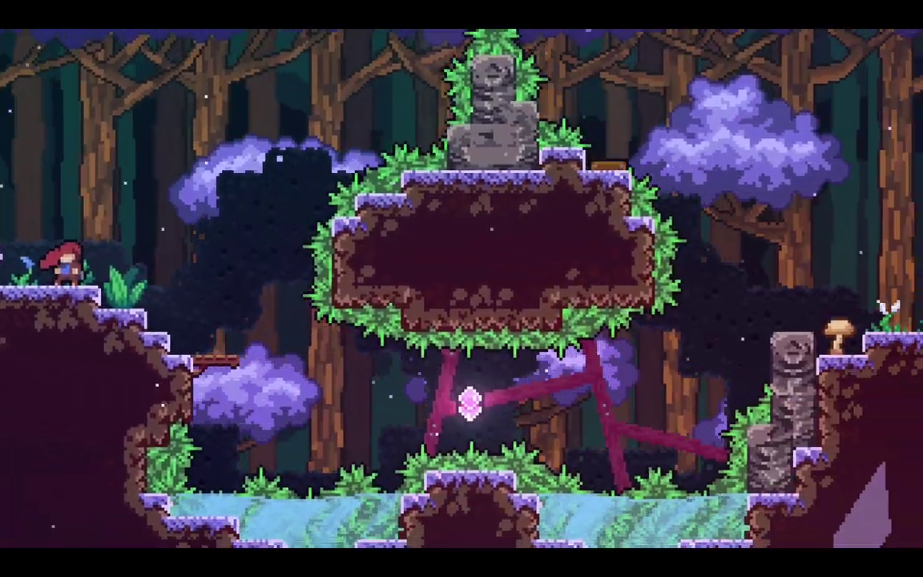
key("Right")
key("c")
key("x")
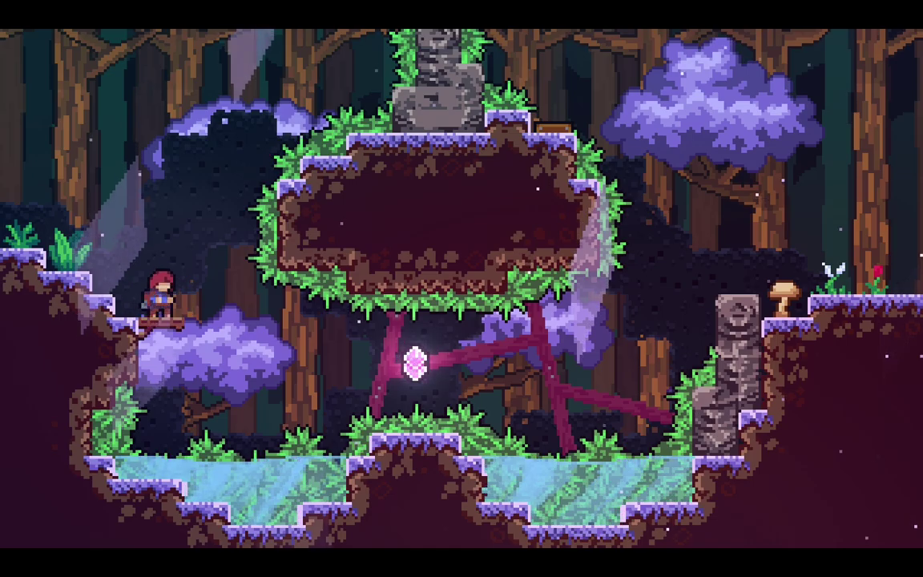
Step: Pause the game, look through the in-game Mod Options down to Frost Helper's No Respawn GC setting, and resume playing
key("Escape")
key("Down")
key("Down")
key("Down")
key("Down")
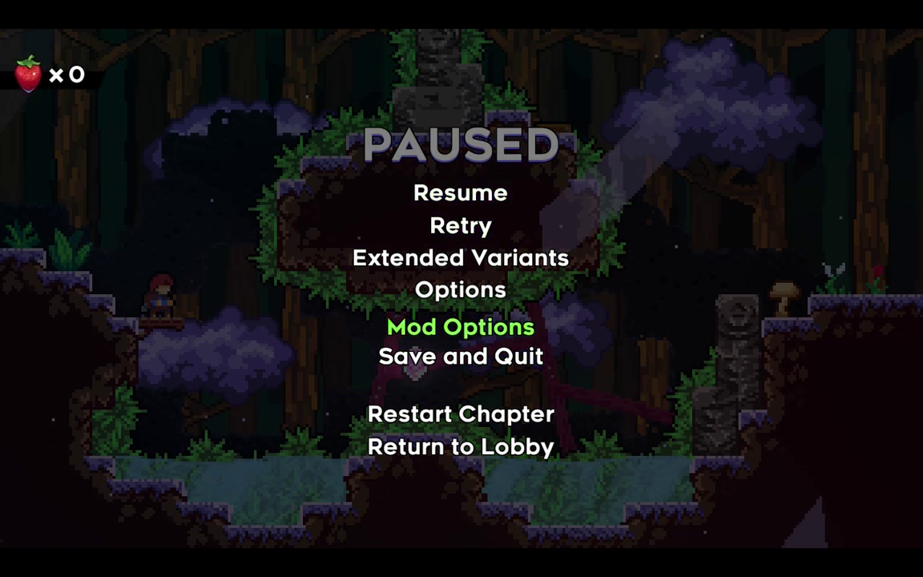
key("c")
key("Down")
key("Down")
key("Down")
key("Down")
key("Down")
key("Down")
key("Down")
key("Down")
key("Down")
key("Down")
key("Down")
key("Down")
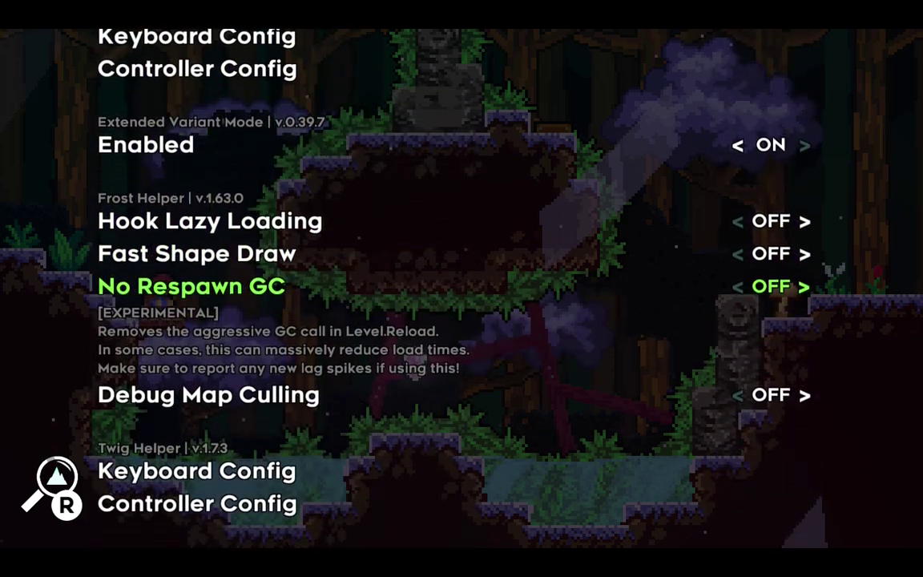
key("Escape")
key("Escape")
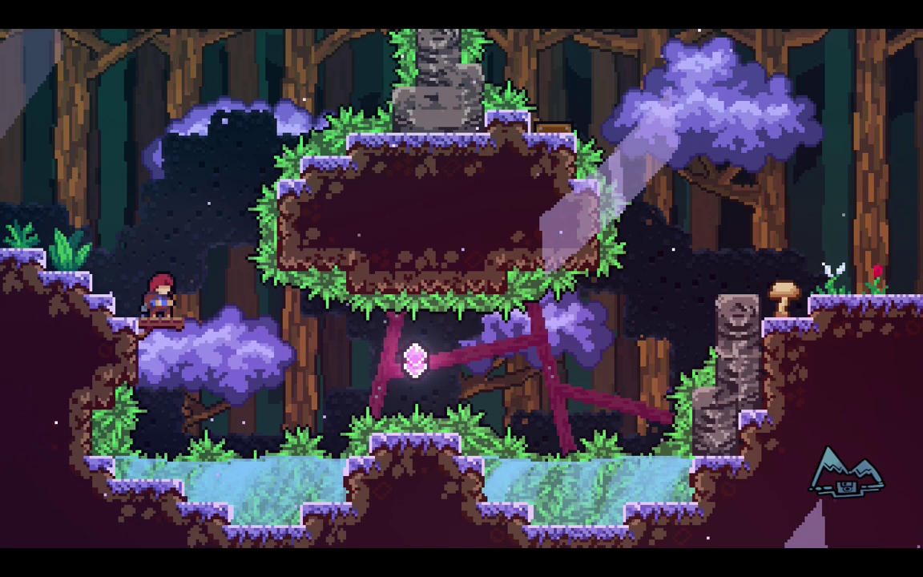